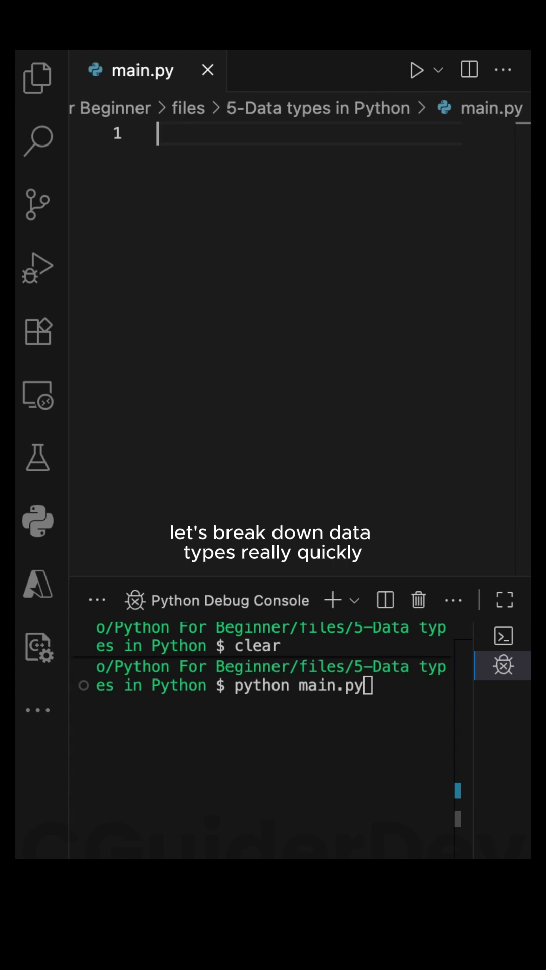
{"action": "type", "text": "# Integer"}
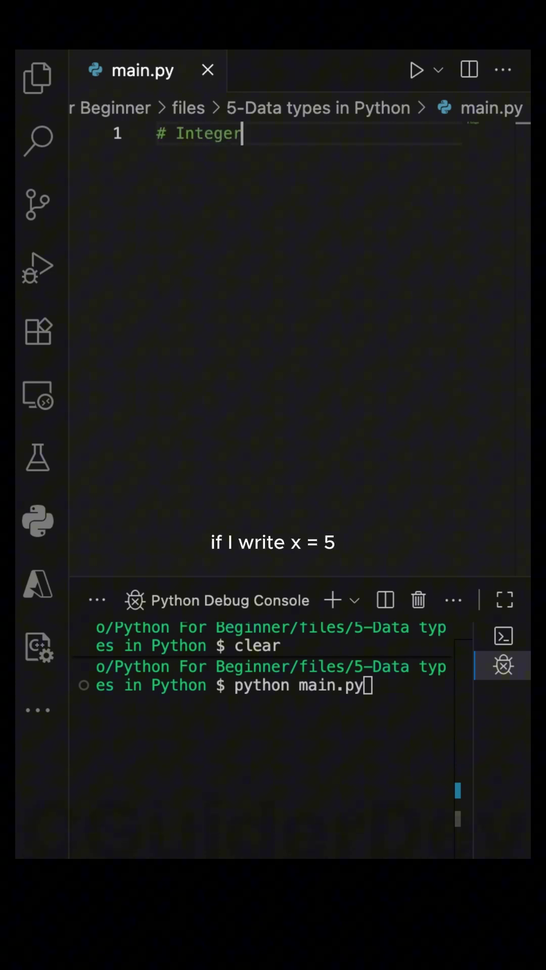
Write the Integer example x = 5 printed with an '# Output: 5' comment
{"action": "key", "text": "Return"}
{"action": "type", "text": "x = 5"}
{"action": "key", "text": "Return"}
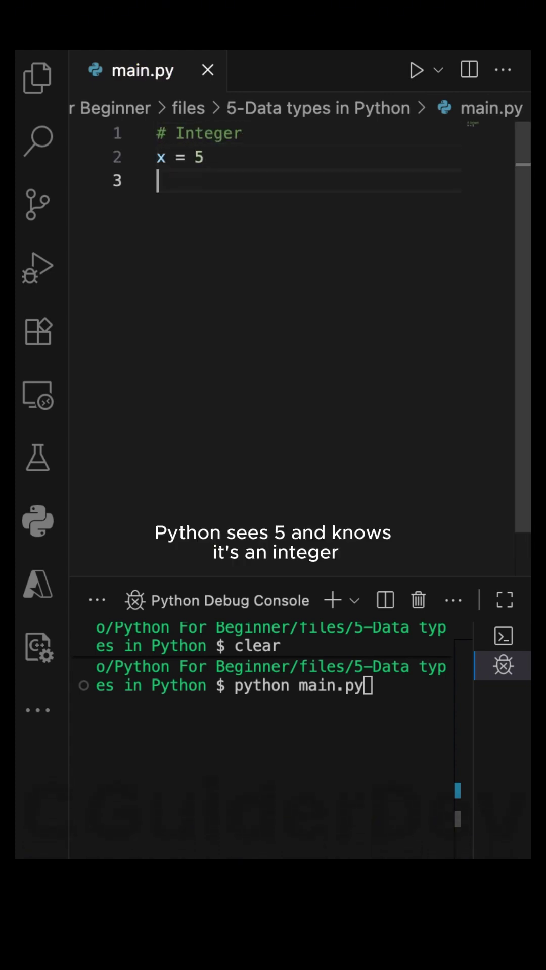
{"action": "type", "text": "print(x)  # Output: 5"}
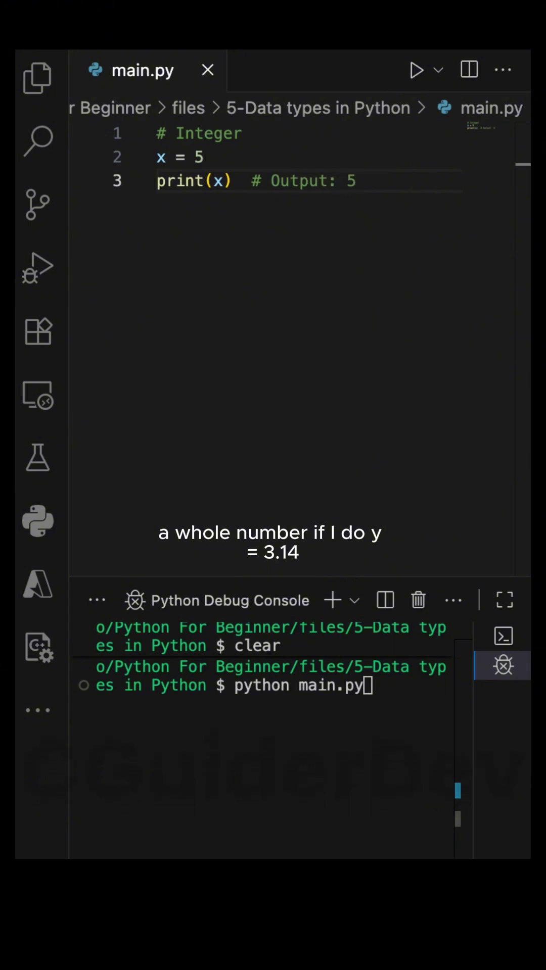
{"action": "key", "text": "Return"}
{"action": "type", "text": "# "}
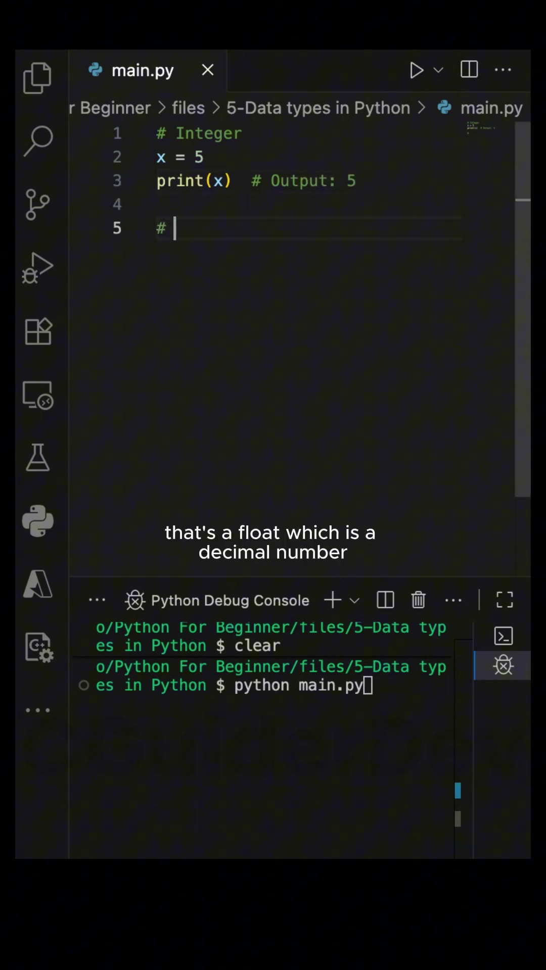
{"action": "type", "text": "Float"}
Write the Float example y = 3.14 and String example name = 'Alice', each printed with output comments
{"action": "key", "text": "Return"}
{"action": "type", "text": "y = 3."}
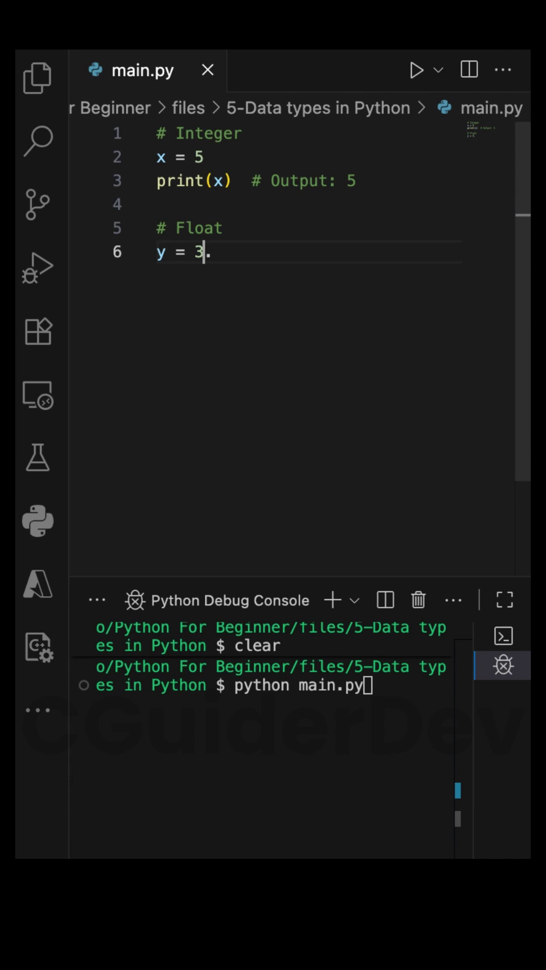
{"action": "type", "text": "14"}
{"action": "key", "text": "Return"}
{"action": "type", "text": "print(y) "}
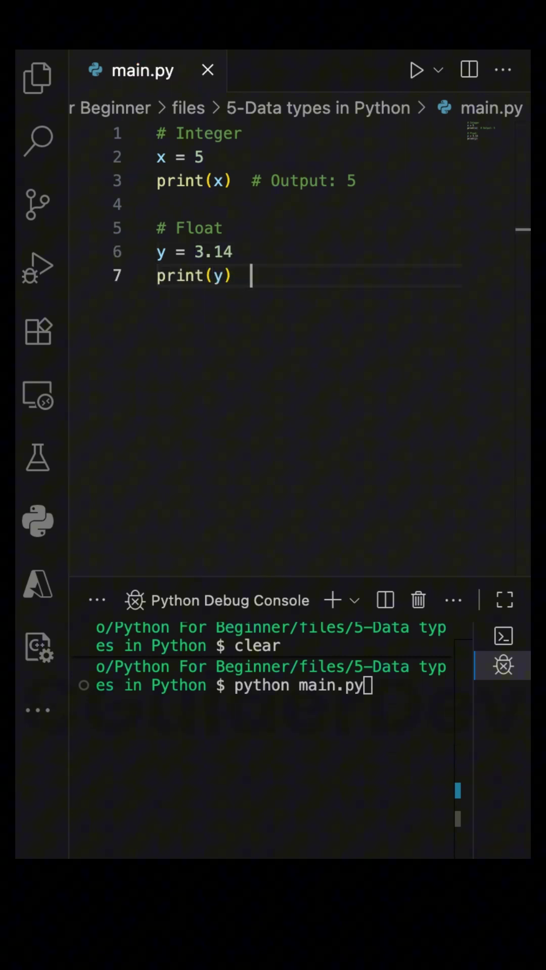
{"action": "type", "text": "4"}
{"action": "key", "text": "Return"}
{"action": "key", "text": "Return"}
{"action": "type", "text": "# String"}
{"action": "key", "text": "Return"}
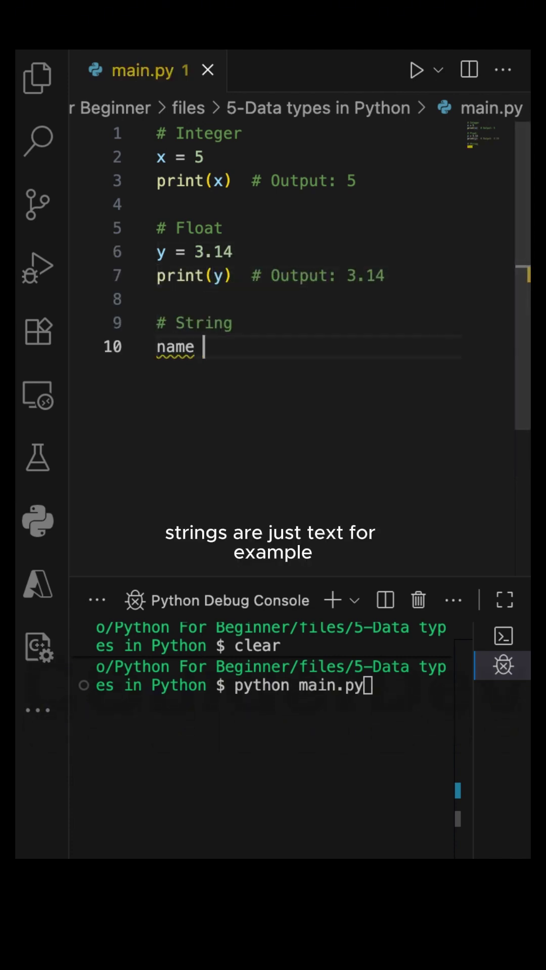
{"action": "type", "text": "name = 'Alice'"}
{"action": "key", "text": "Return"}
{"action": "type", "text": "print"}
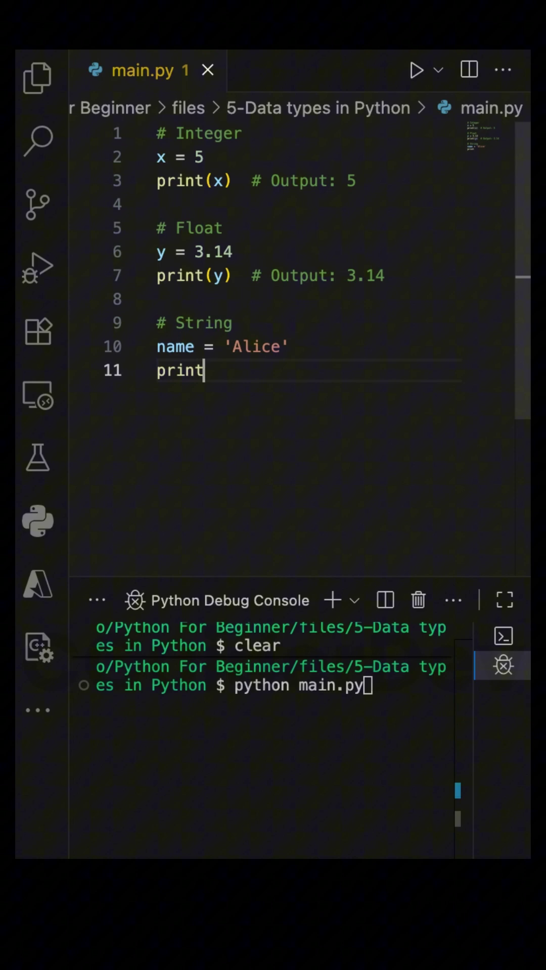
{"action": "type", "text": "(name)  # Outp"}
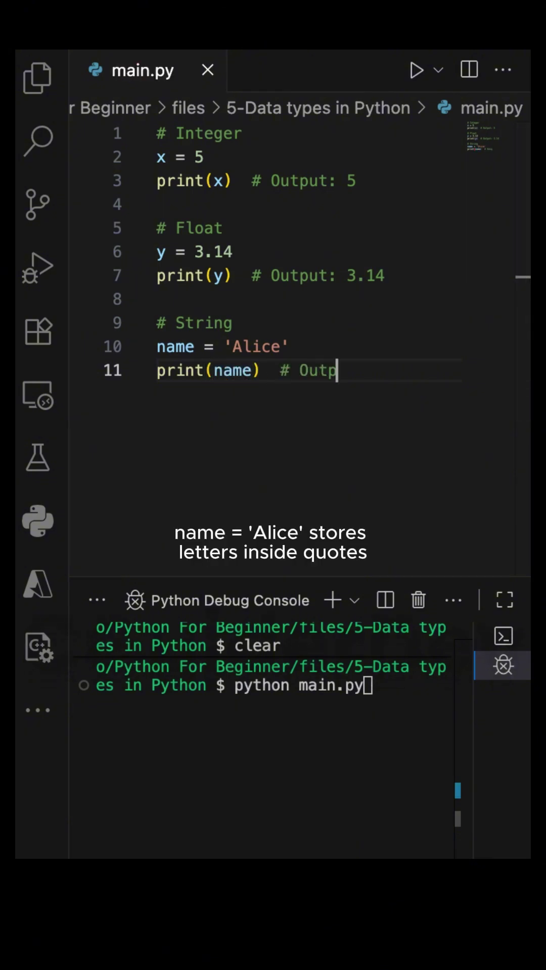
{"action": "type", "text": "ut: Alice"}
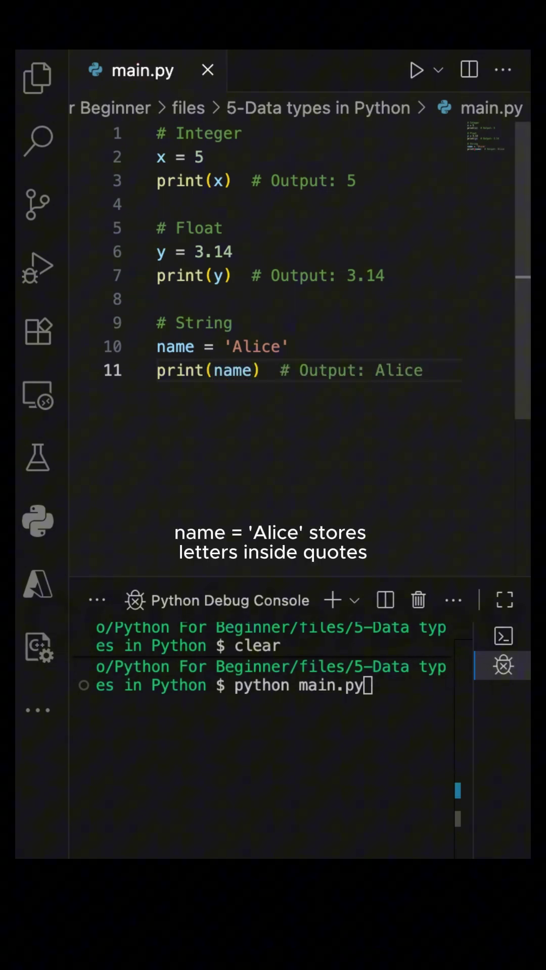
Write greeting = 'Hello ' + name and print it with its output comment
{"action": "key", "text": "Return"}
{"action": "key", "text": "Return"}
{"action": "type", "text": "# String c"}
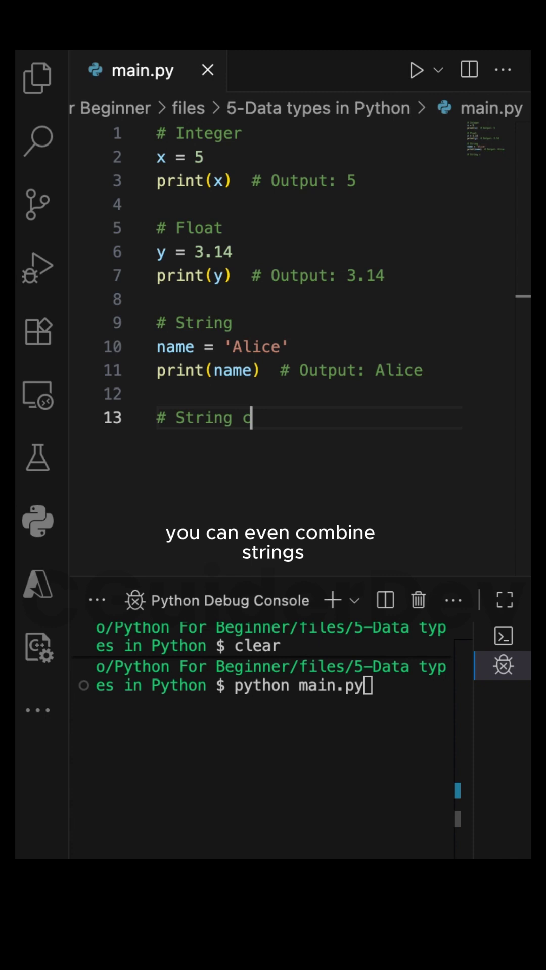
{"action": "type", "text": "oncatenation"}
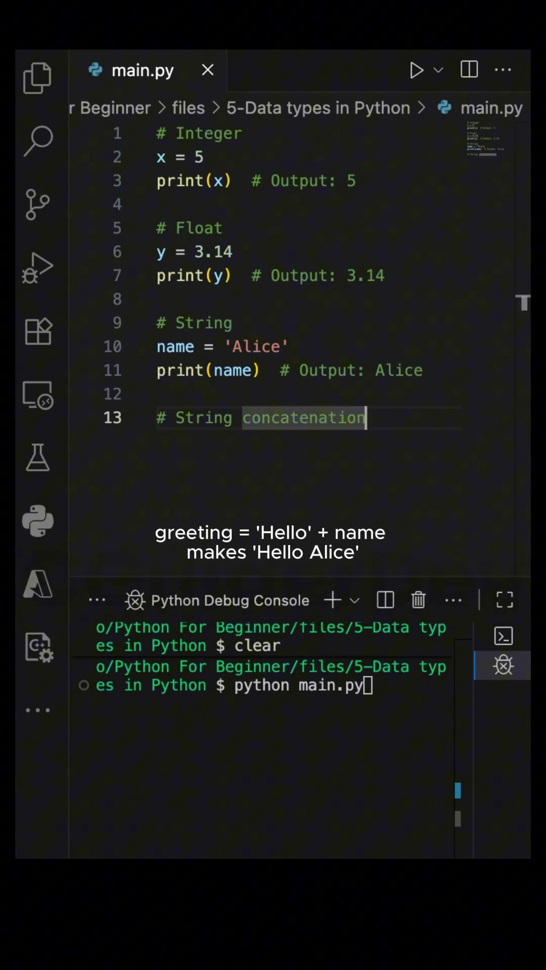
{"action": "key", "text": "Return"}
{"action": "type", "text": "g"}
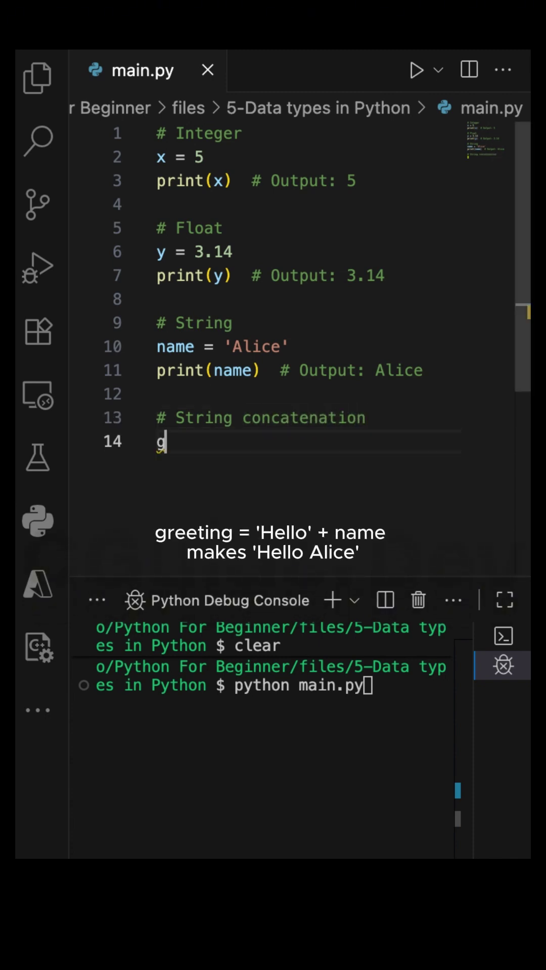
{"action": "type", "text": "reeting = 'Hello ' + name"}
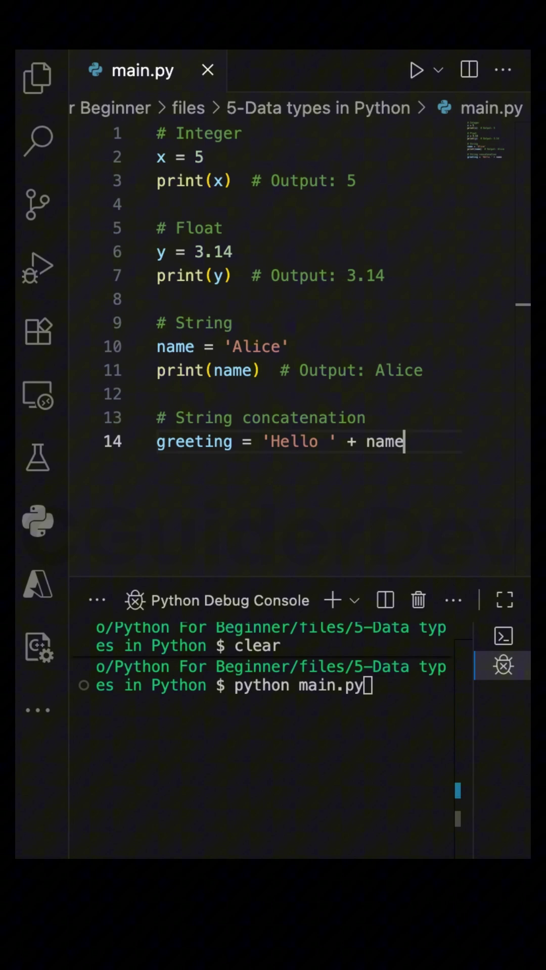
{"action": "key", "text": "Return"}
{"action": "type", "text": "print(greeting)  # "}
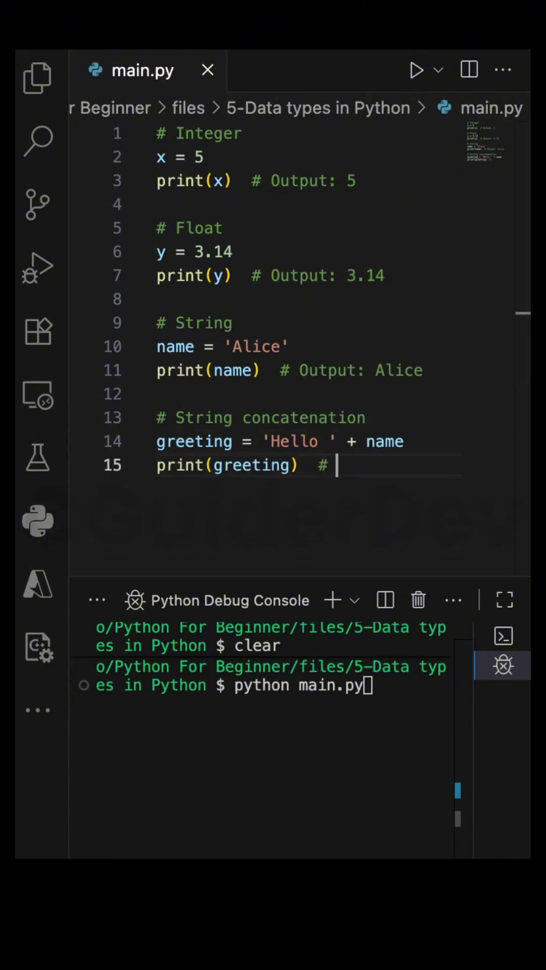
{"action": "type", "text": "Output: Hello Alic"}
Write the Boolean example is_active = True printed with an '# Output:True' comment
{"action": "key", "text": "Return"}
{"action": "key", "text": "Return"}
{"action": "type", "text": "# "}
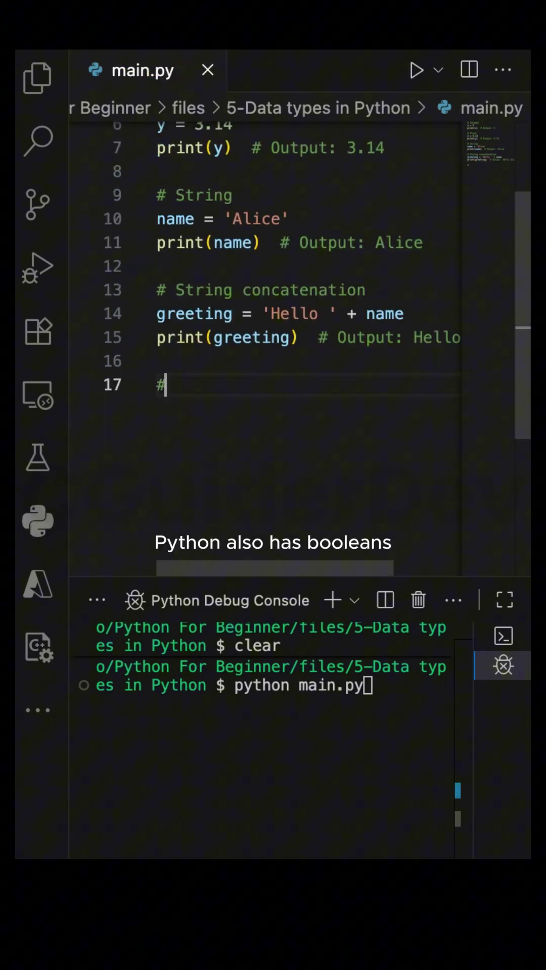
{"action": "type", "text": "Boolean"}
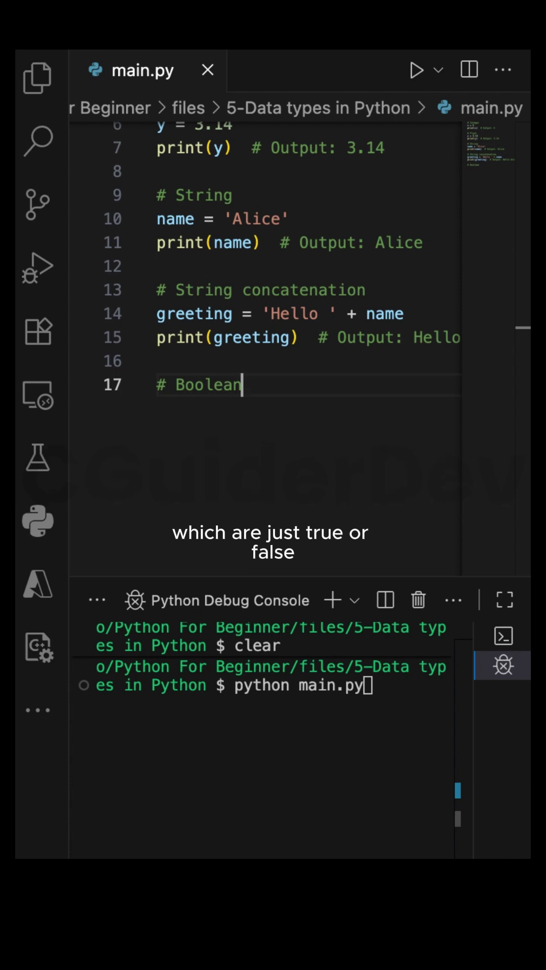
{"action": "key", "text": "Return"}
{"action": "type", "text": "is_active="}
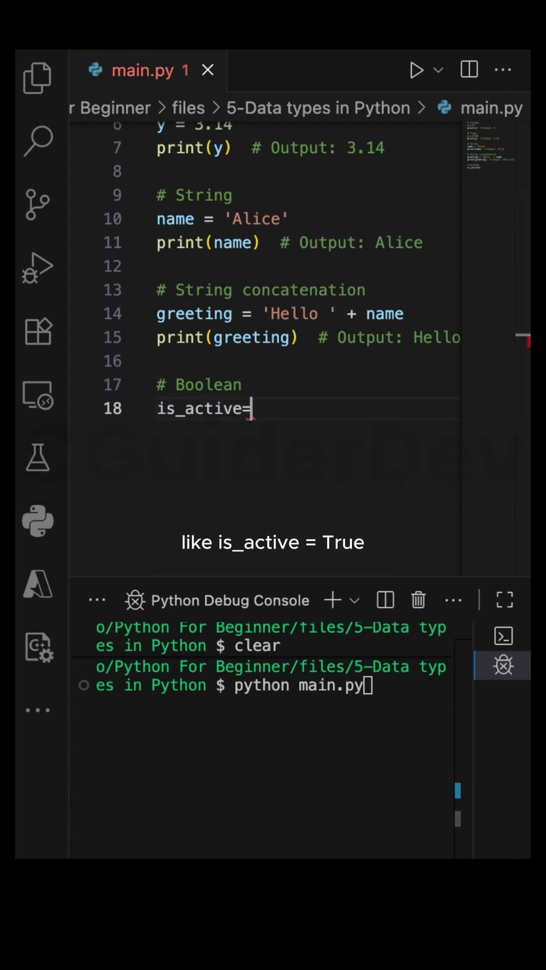
{"action": "type", "text": " True"}
{"action": "key", "text": "Return"}
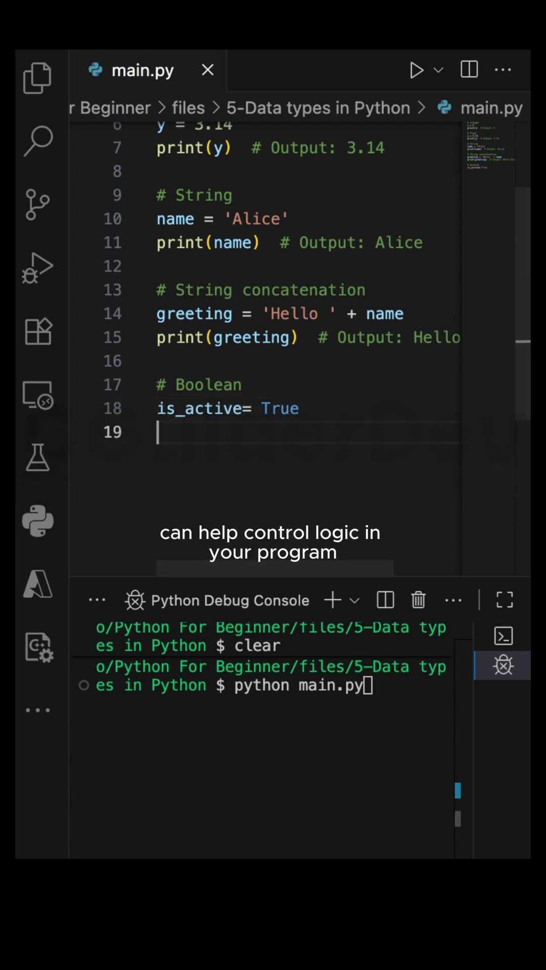
{"action": "type", "text": "print(is_active)  # Output"}
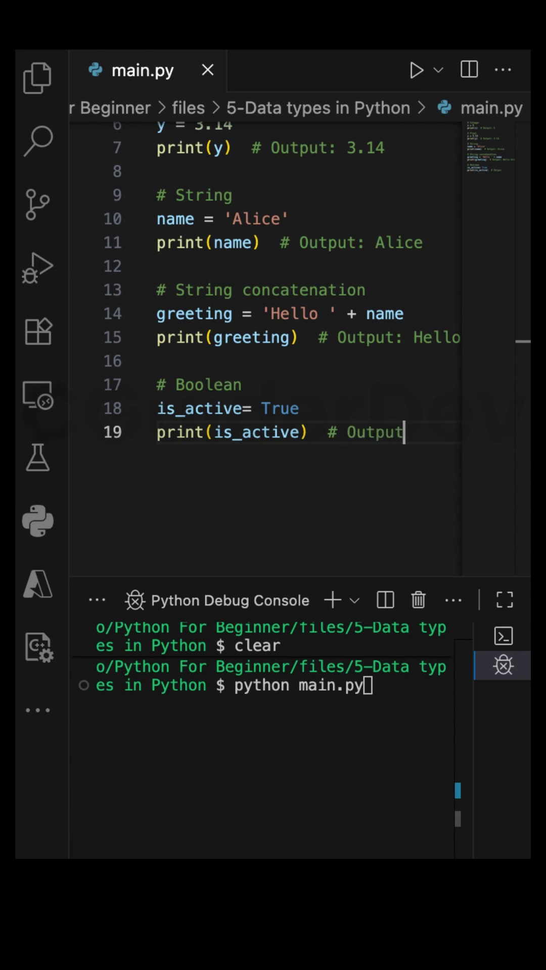
{"action": "type", "text": ":True"}
{"action": "key", "text": "Return"}
Write numbers = [1, 2, 3] and print it with '# Output: [1, 2, 3]'
{"action": "key", "text": "Return"}
{"action": "type", "text": "# Lis"}
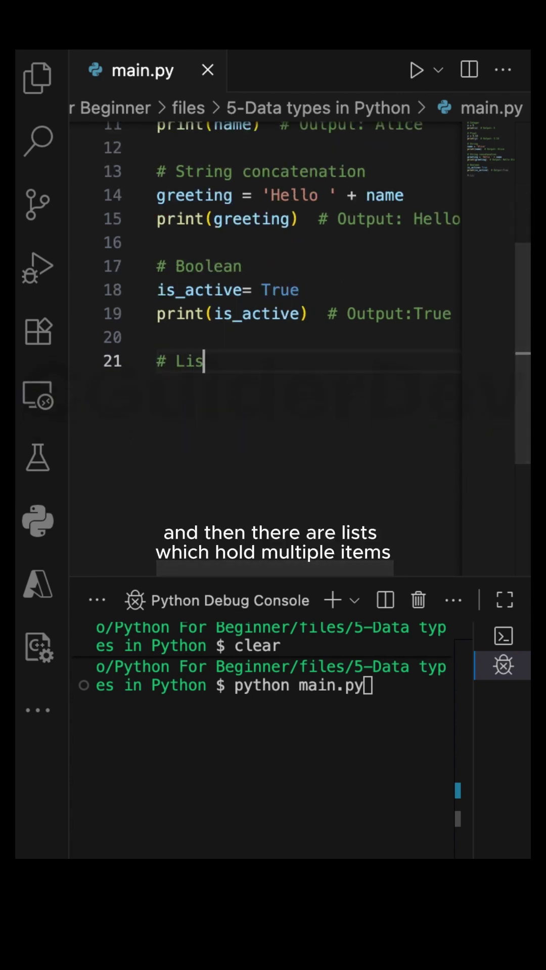
{"action": "type", "text": "t"}
{"action": "key", "text": "Return"}
{"action": "type", "text": "numbe"}
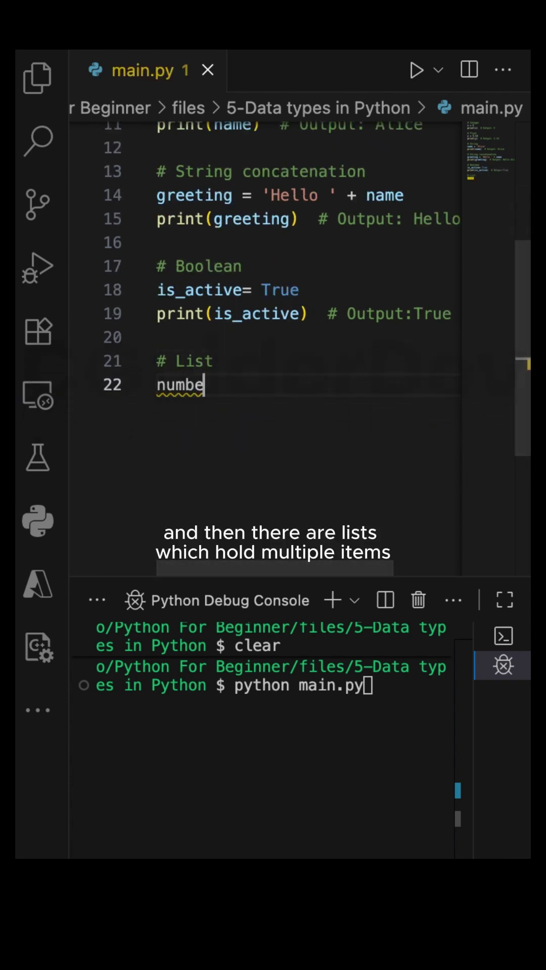
{"action": "type", "text": "rs = [1, 2, 3]"}
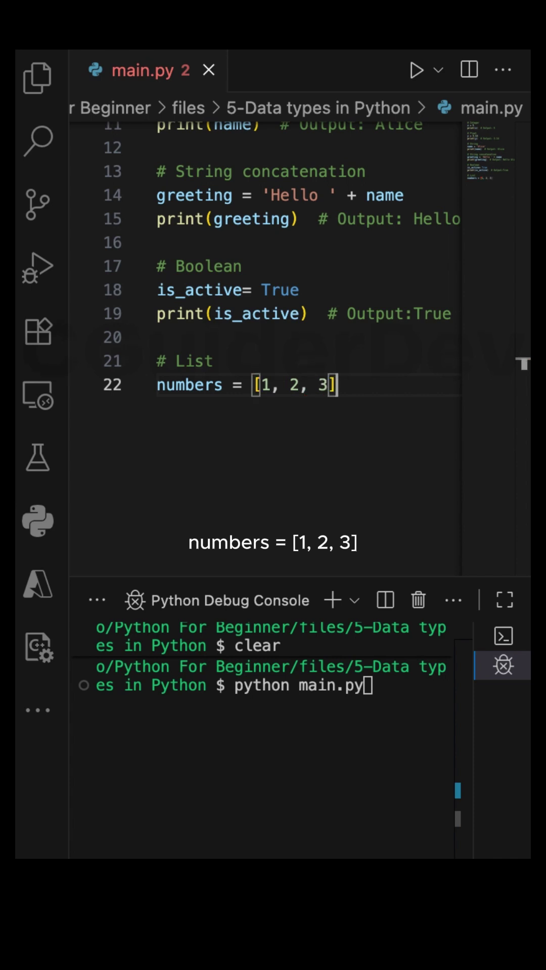
{"action": "key", "text": "Return"}
{"action": "type", "text": "print(numbers)"}
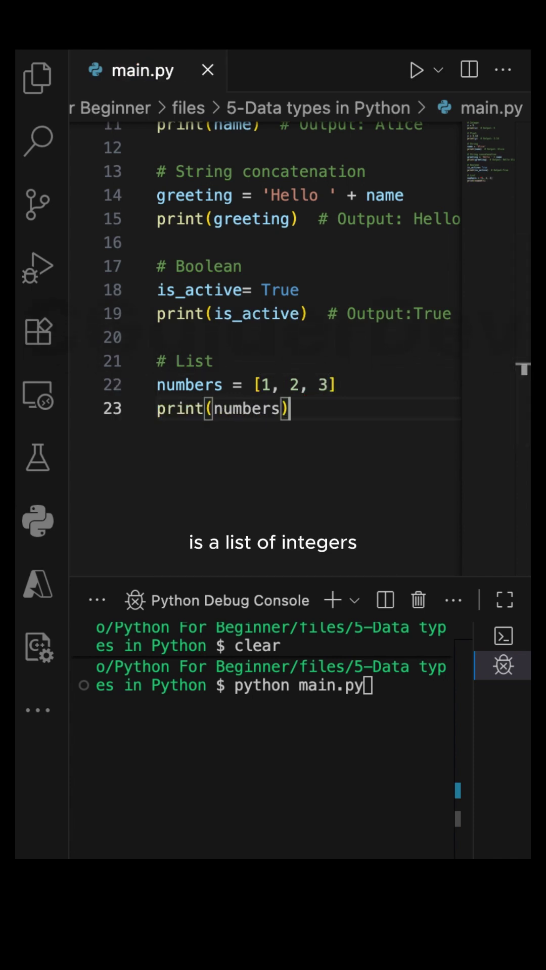
{"action": "type", "text": "# Output: [1"}
{"action": "type", "text": ", 3]"}
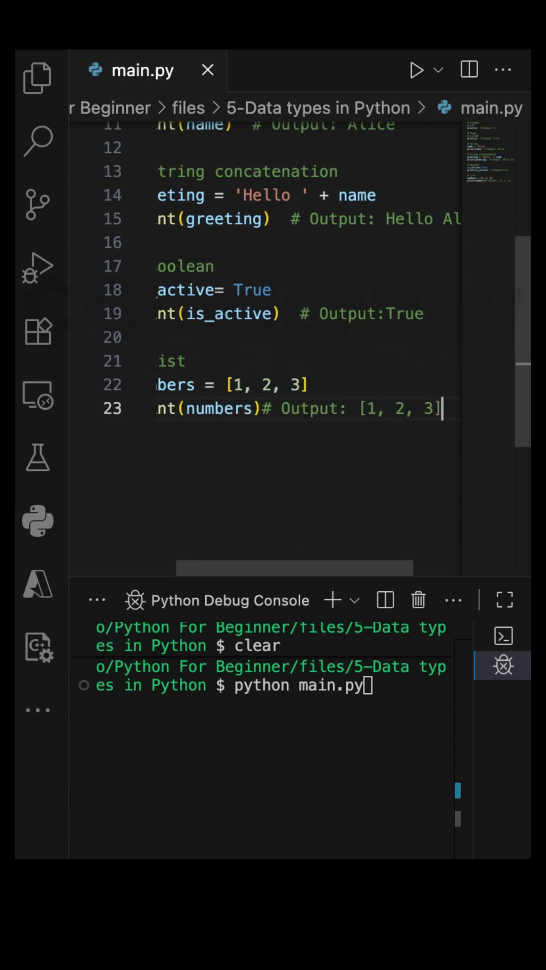
Write mix = [1, 'hi', 3.14] under # Mixedlist and print it with its output comment
{"action": "key", "text": "Return"}
{"action": "key", "text": "Return"}
{"action": "type", "text": "# Mixedli"}
{"action": "key", "text": "Return"}
{"action": "type", "text": "mix"}
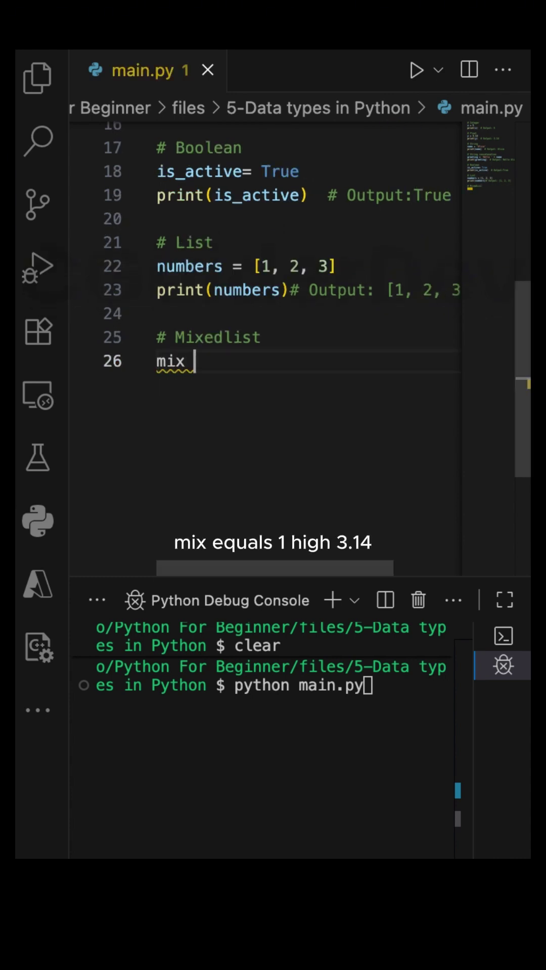
{"action": "type", "text": " = [1, 'hi', 3."}
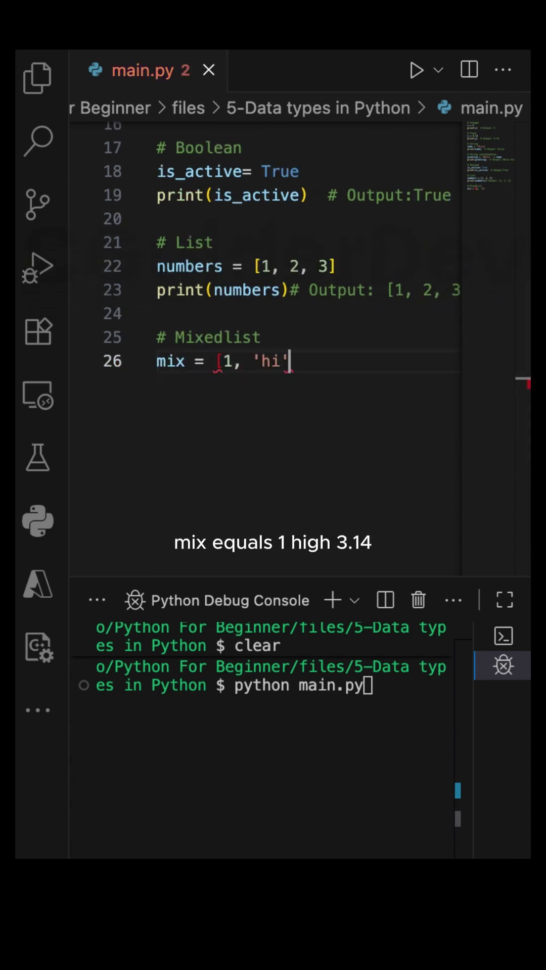
{"action": "type", "text": "14]"}
{"action": "key", "text": "Return"}
{"action": "type", "text": "print(mix)  #"}
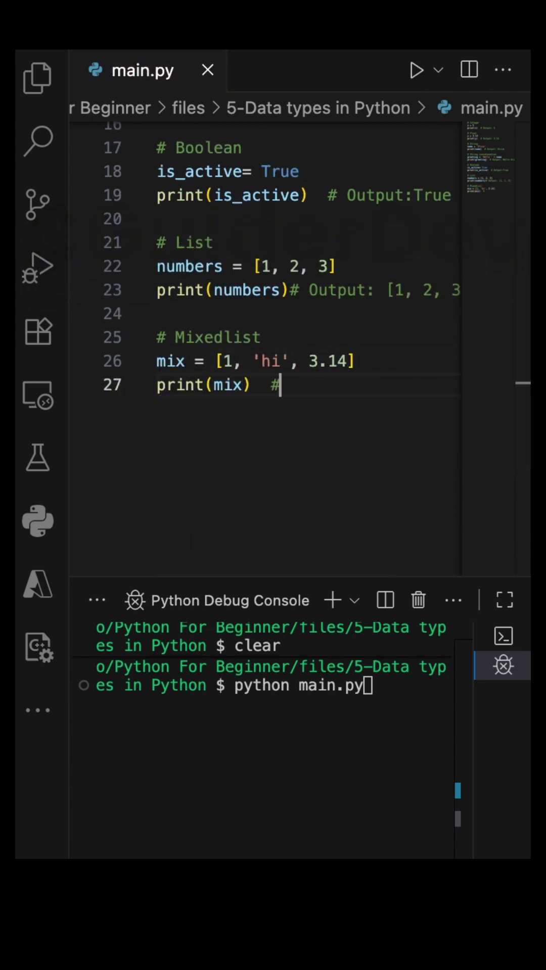
{"action": "type", "text": "'hi', 3.1"}
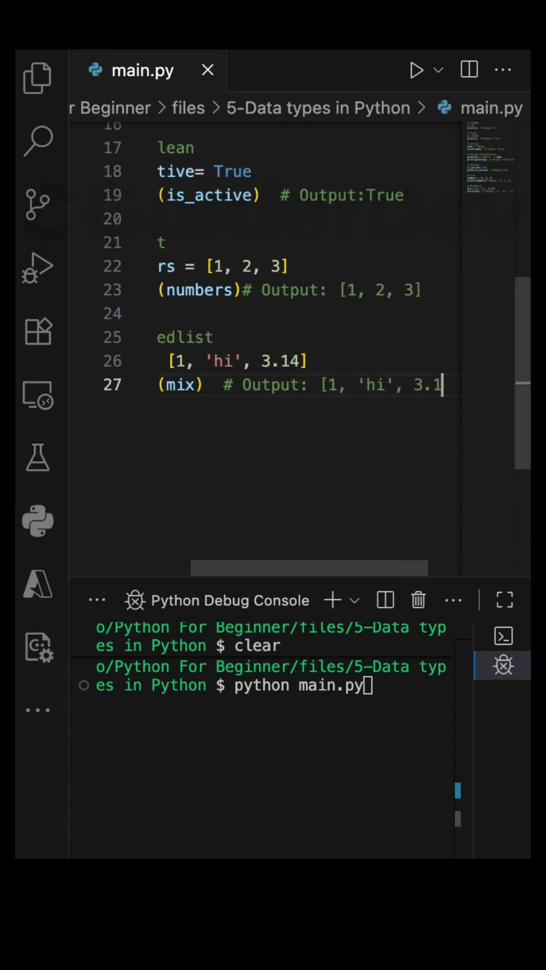
{"action": "type", "text": "4]"}
{"action": "key", "text": "Return"}
{"action": "key", "text": "Return"}
{"action": "type", "text": "# D"}
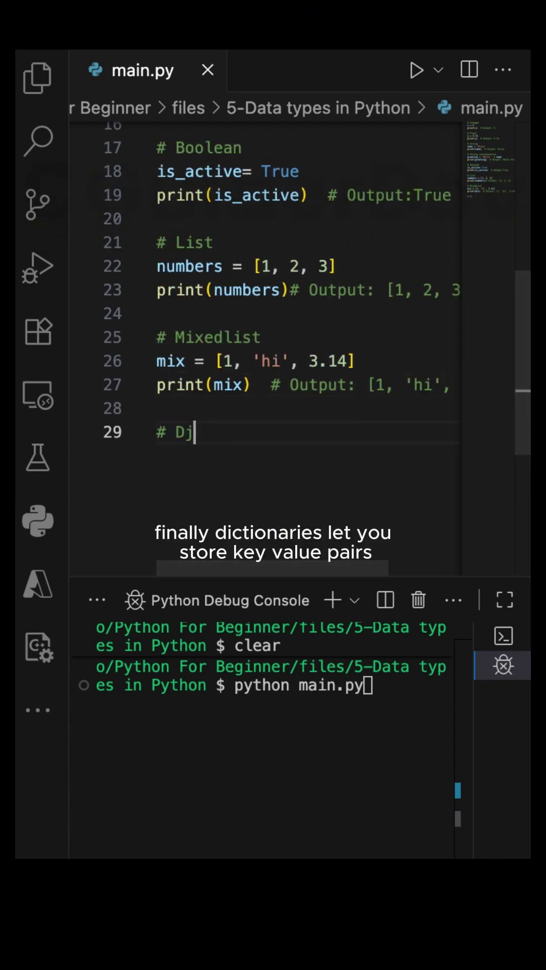
{"action": "type", "text": "ictionary"}
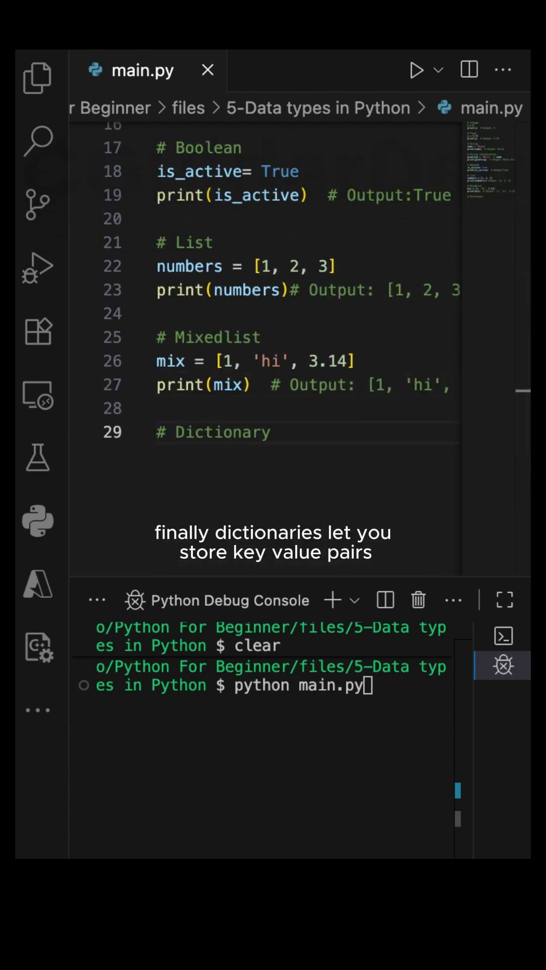
Write person = {'name': 'Bob', 'age': 25} and print its name (Bob) and age (25) with output comments
{"action": "key", "text": "Return"}
{"action": "type", "text": "person = {'name':"}
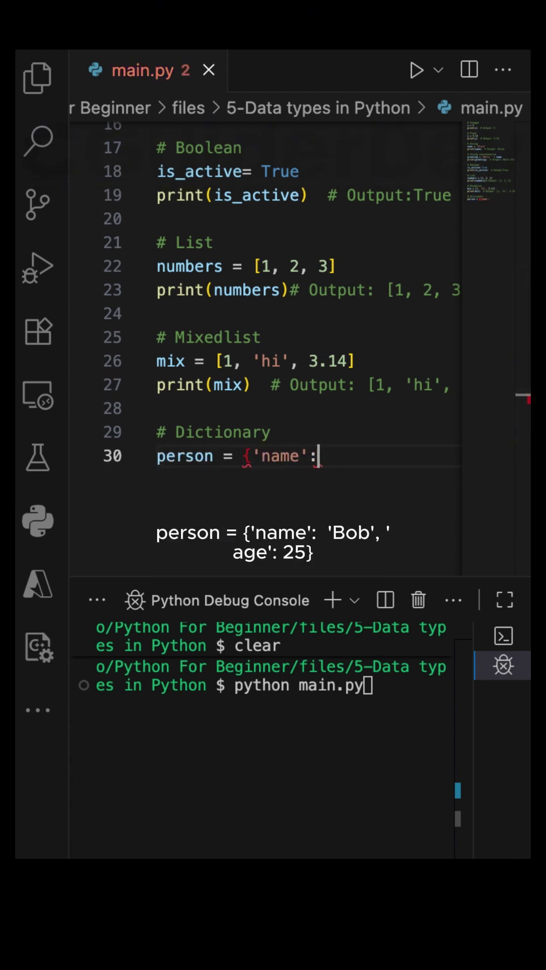
{"action": "type", "text": " 'Bob', 'age': 25}"}
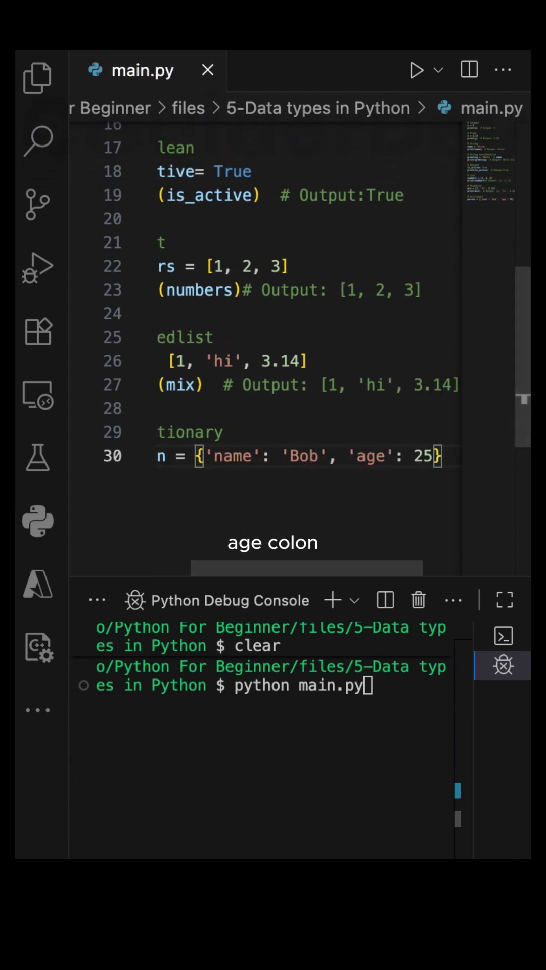
{"action": "key", "text": "Return"}
{"action": "type", "text": "print(person['name'])  # "}
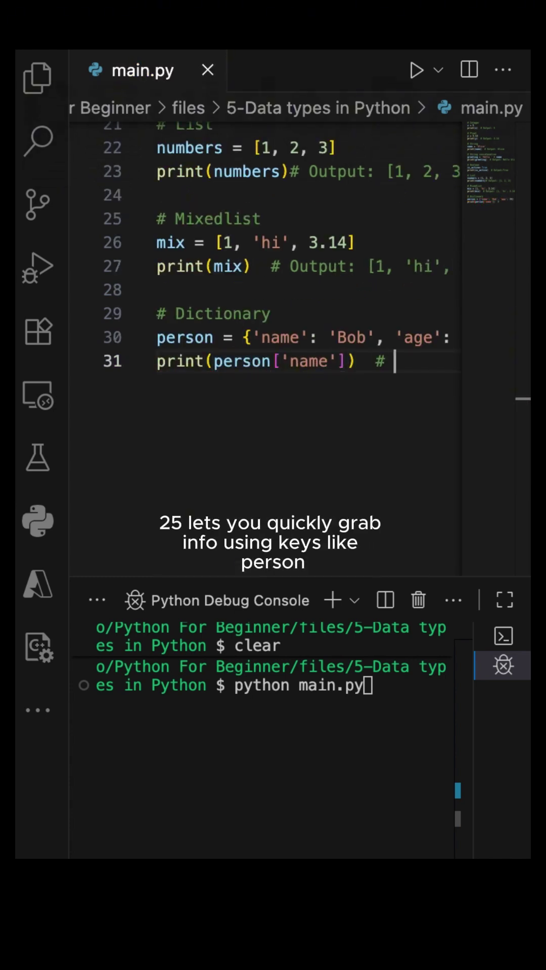
{"action": "type", "text": "Output: Bob"}
{"action": "key", "text": "Return"}
{"action": "type", "text": "print(person['age'])  # Ou"}
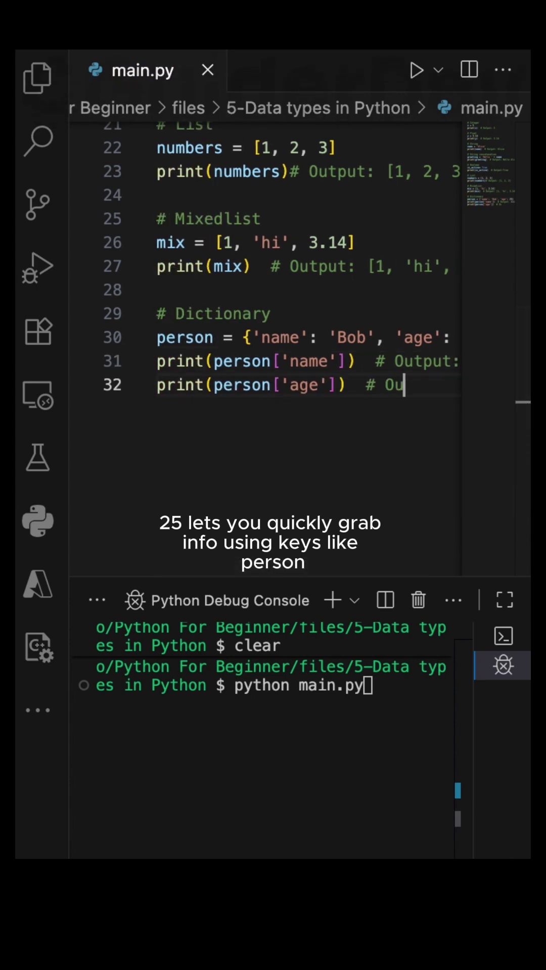
{"action": "type", "text": "tput: 25"}
{"action": "key", "text": "Return"}
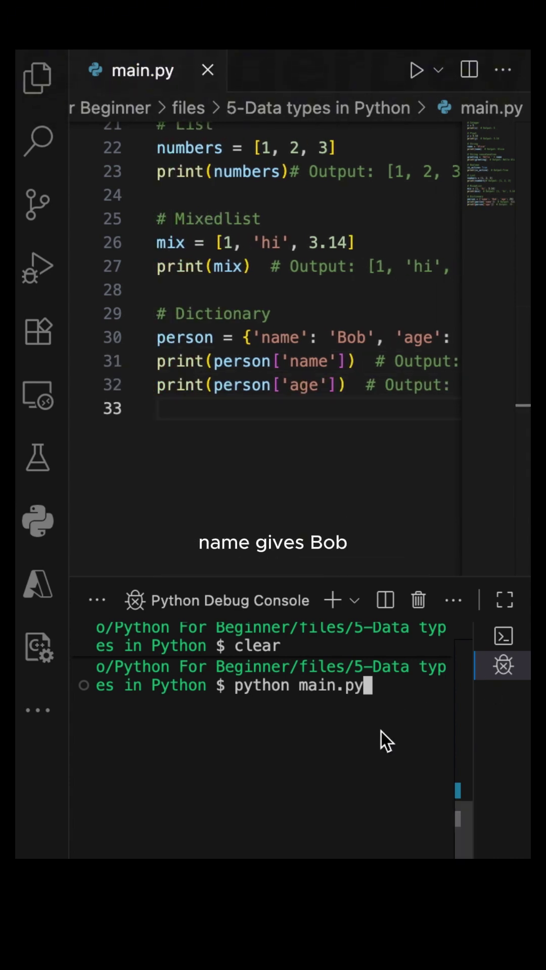